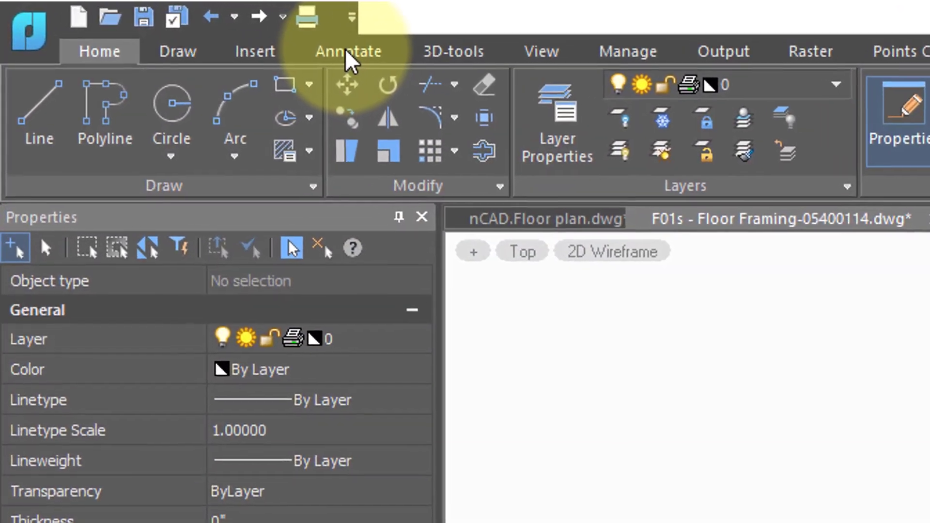
# Change the TRACK & TRACK SPLICE label's text style from ROMANS to STANDARD.
pyautogui.click(386, 59)
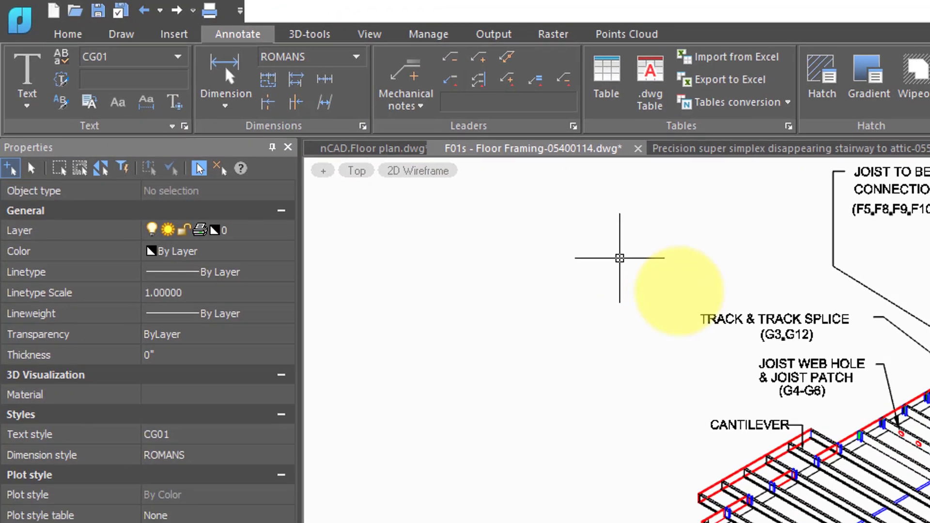
pyautogui.click(697, 318)
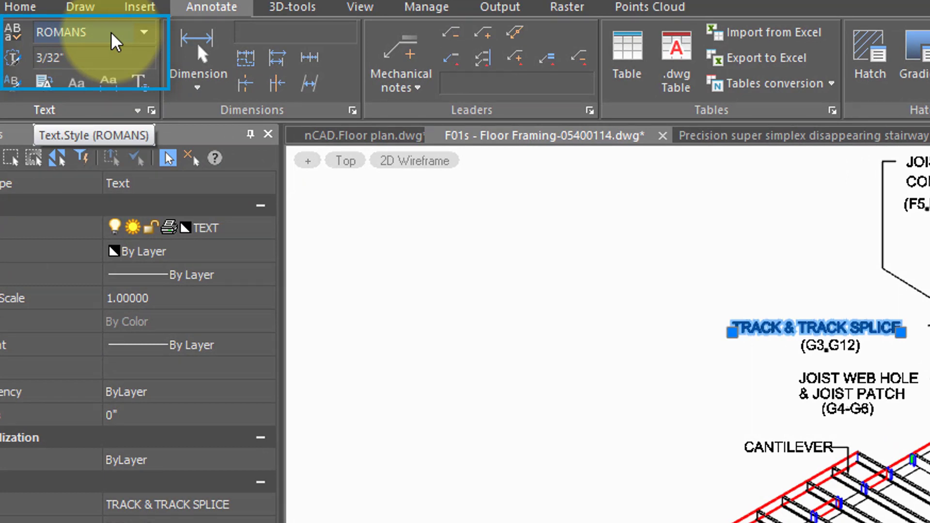
pyautogui.click(124, 38)
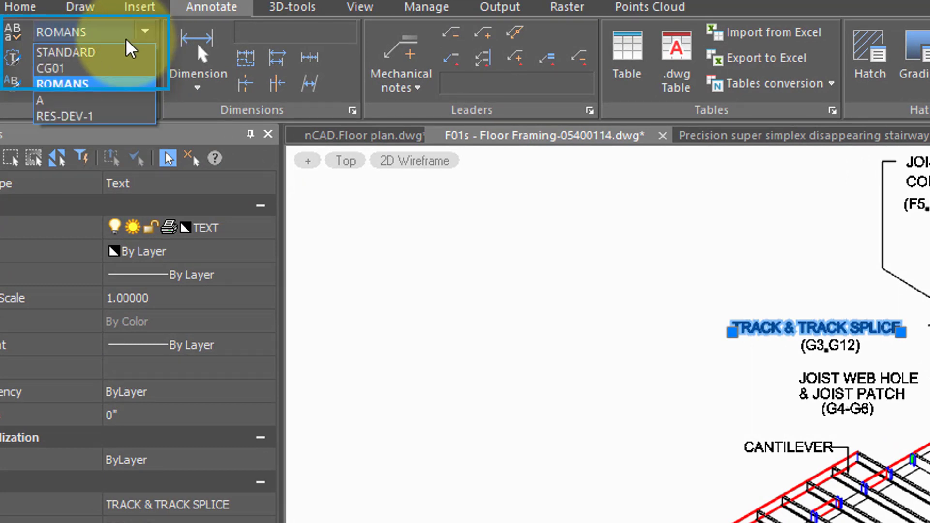
pyautogui.click(122, 51)
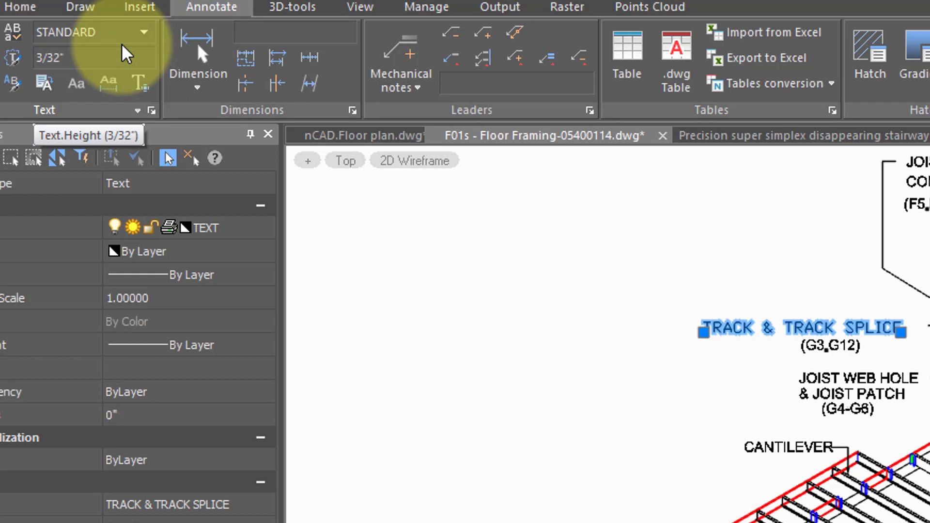
# Set the TRACK & TRACK SPLICE label's text height to 5/32" instead of 3/32".
pyautogui.click(52, 54)
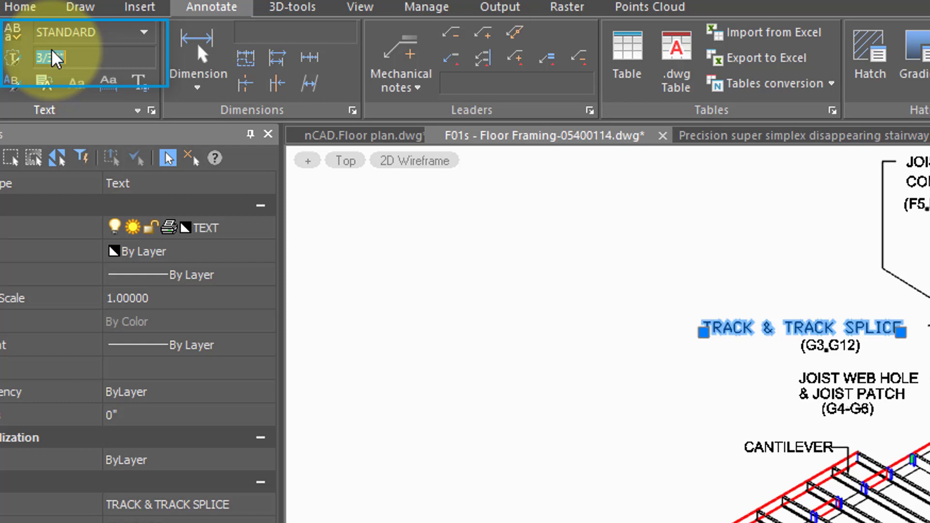
pyautogui.click(39, 58)
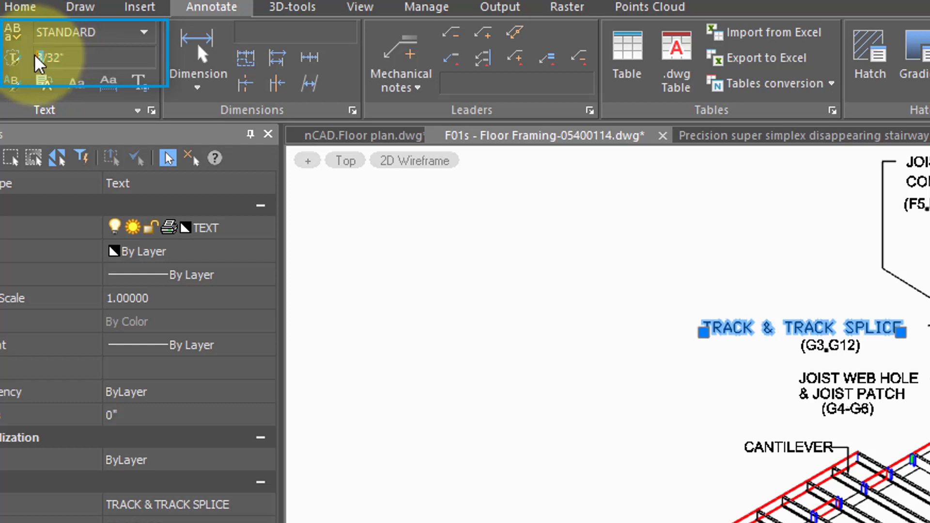
pyautogui.press('Delete')
pyautogui.write('5')
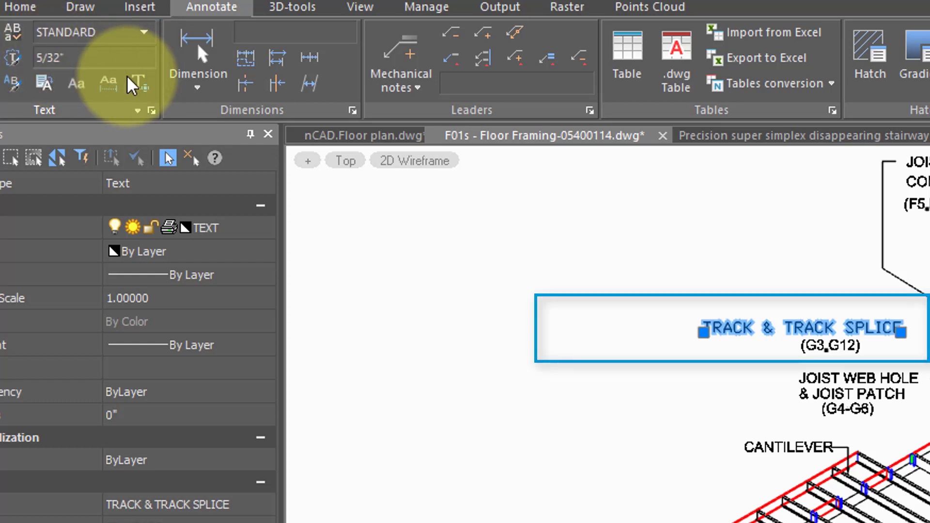
pyautogui.press('Return')
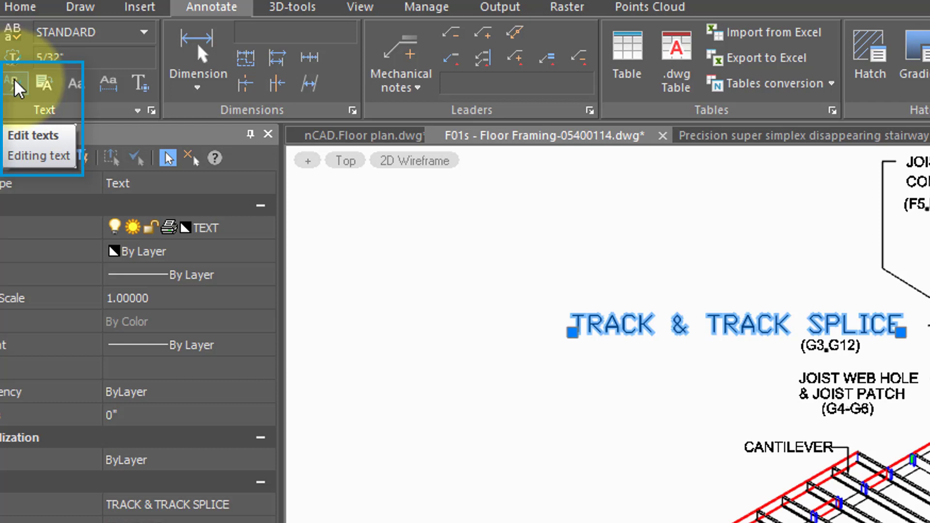
# Edit the label text, deleting the second word TRACK so it reads TRACK & SPLICE.
pyautogui.click(17, 87)
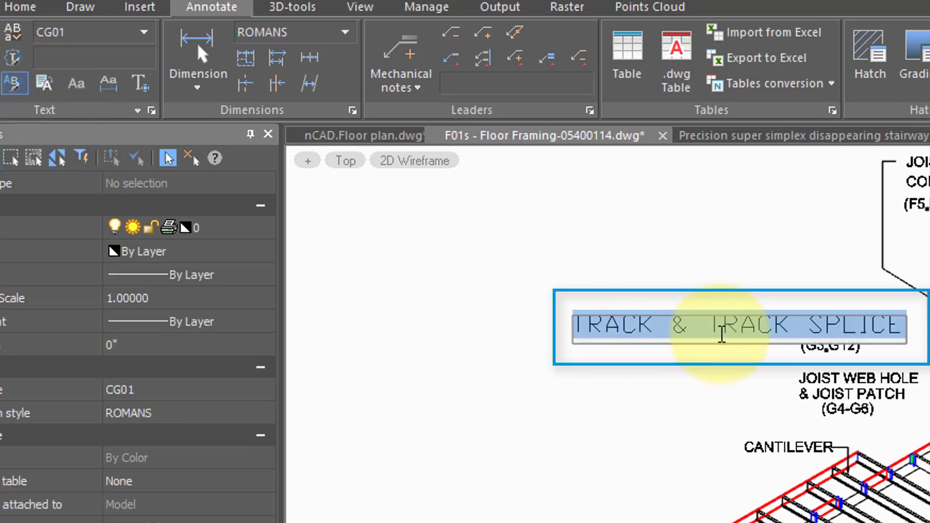
pyautogui.click(714, 326)
pyautogui.doubleClick(730, 325)
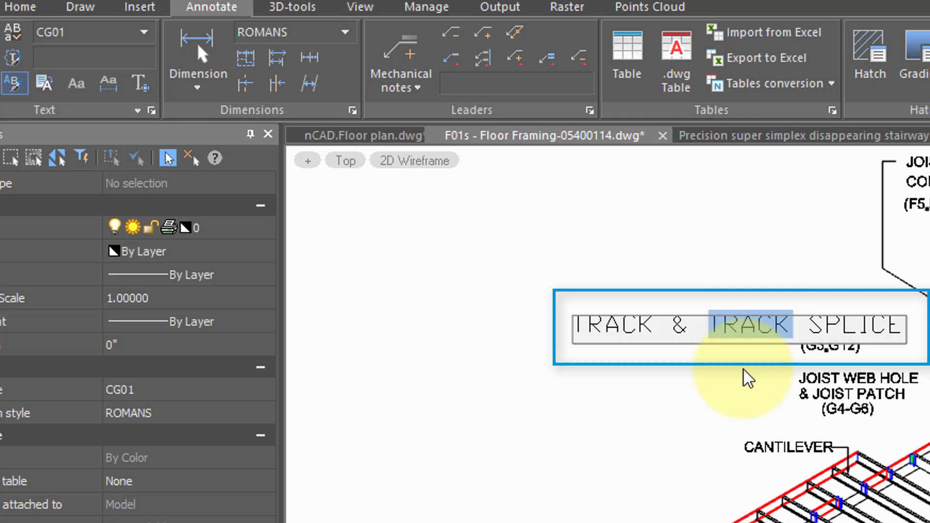
pyautogui.press('Delete')
pyautogui.click(757, 379)
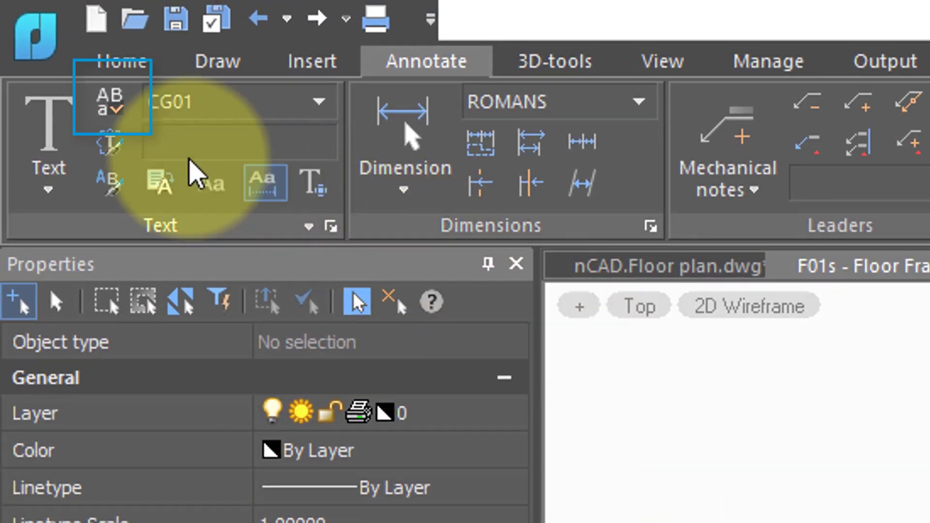
# Spell-check the entire drawing and find STEELER among the 41 reported mistakes.
pyautogui.click(109, 127)
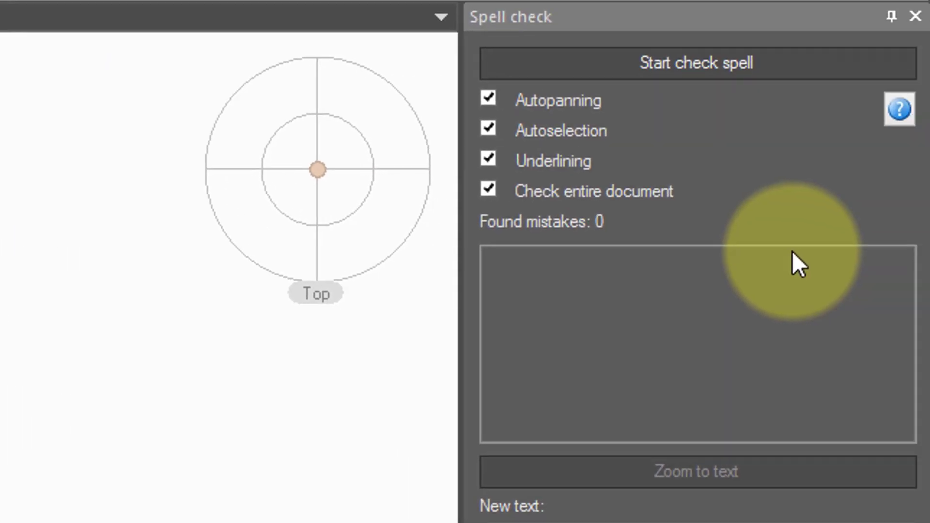
pyautogui.click(738, 67)
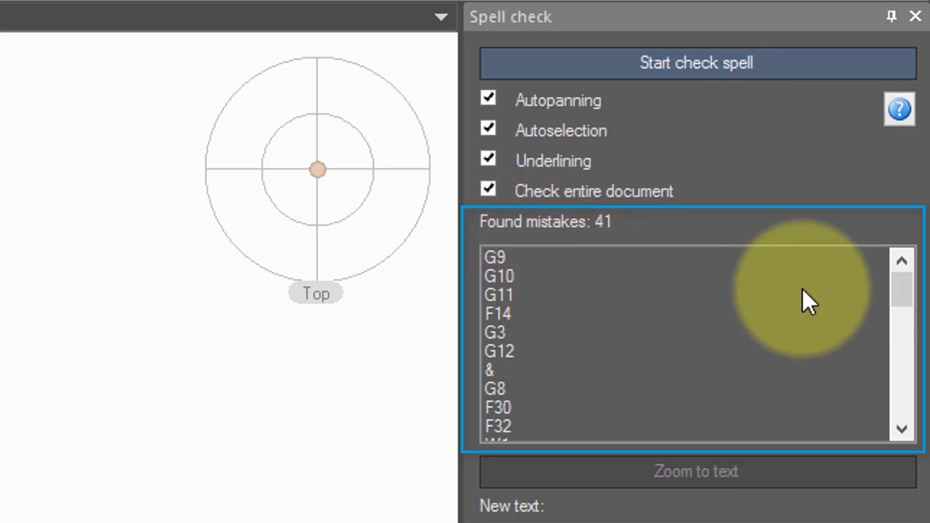
pyautogui.moveTo(908, 286); pyautogui.dragTo(927, 377)
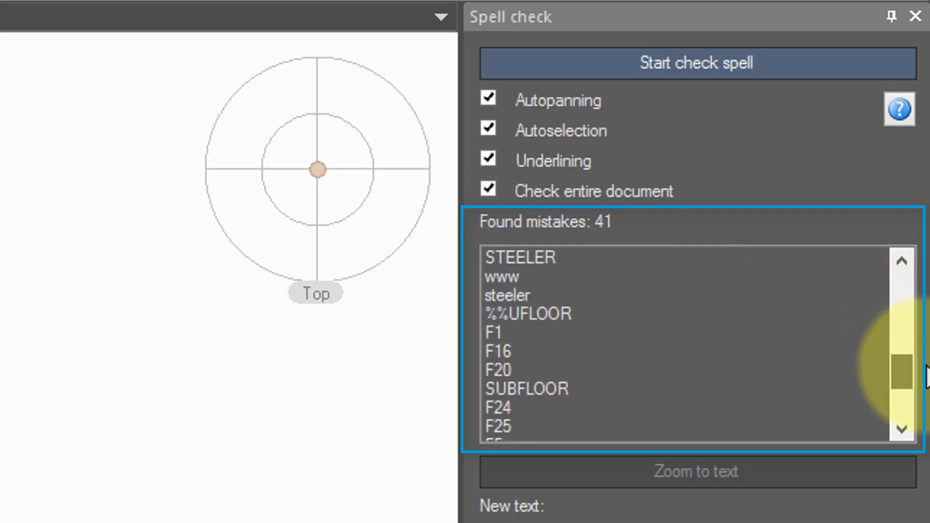
pyautogui.click(537, 257)
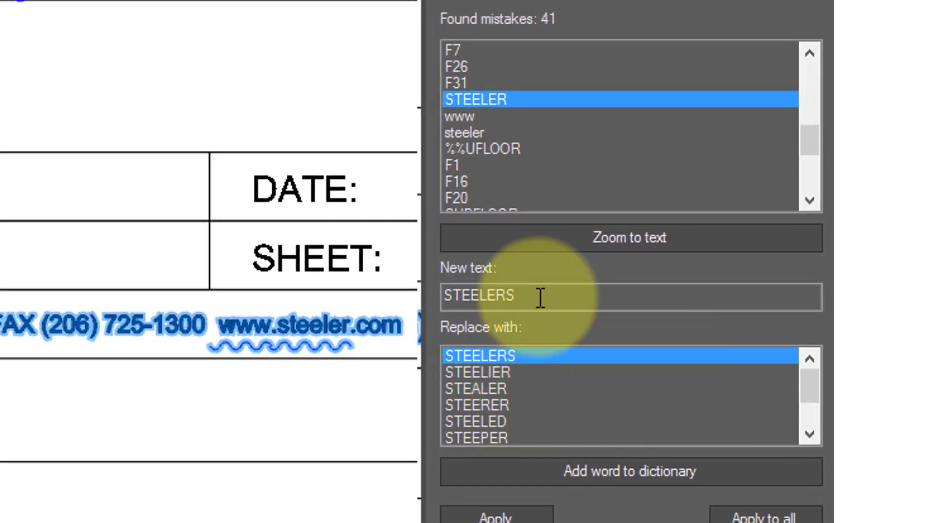
# Add STEELER to the spelling dictionary, dropping the mistake count from 41 to 40.
pyautogui.moveTo(539, 298); pyautogui.dragTo(444, 302)
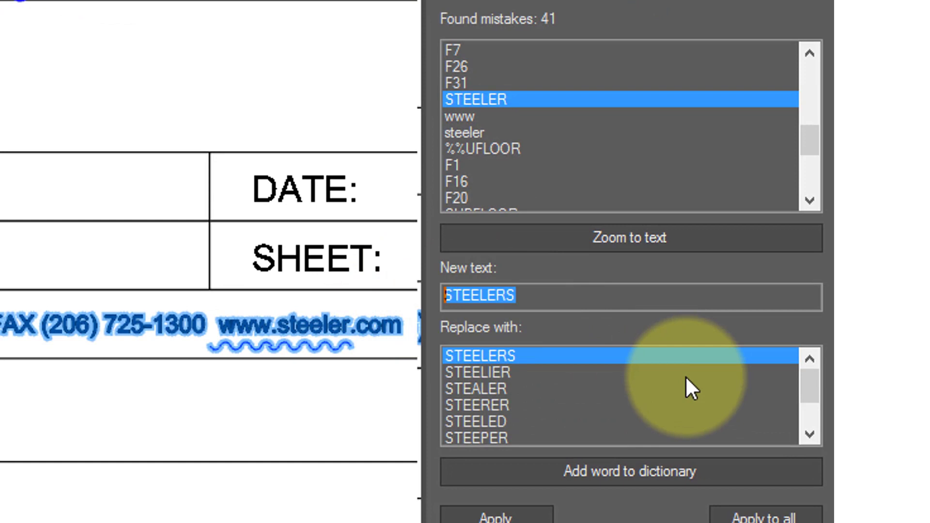
pyautogui.moveTo(809, 392); pyautogui.dragTo(818, 419)
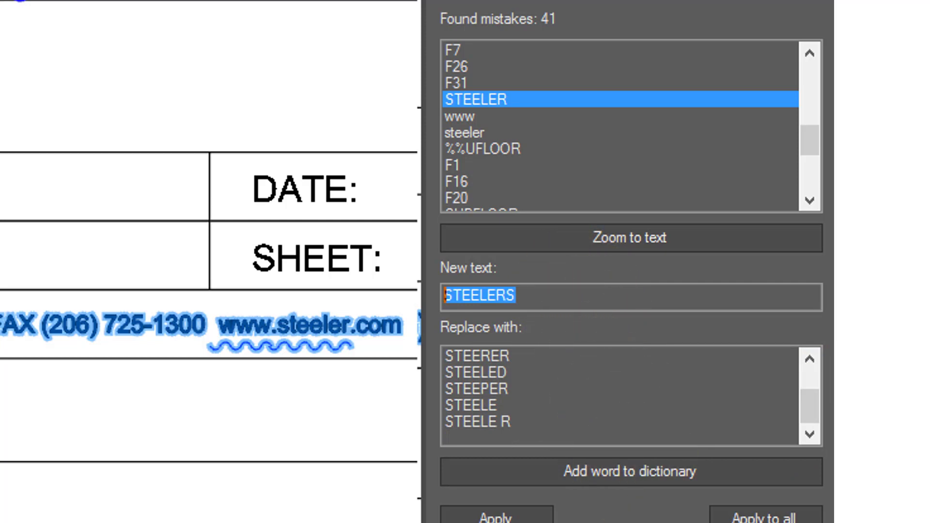
pyautogui.click(627, 467)
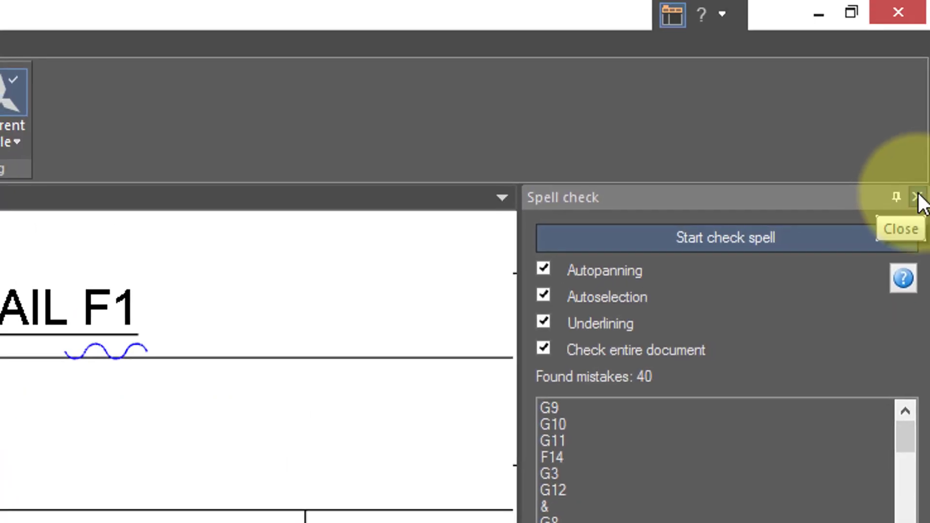
# Close the spell check and bring up text case options for the FLOOR FRAMING DETAIL F1 heading.
pyautogui.click(919, 198)
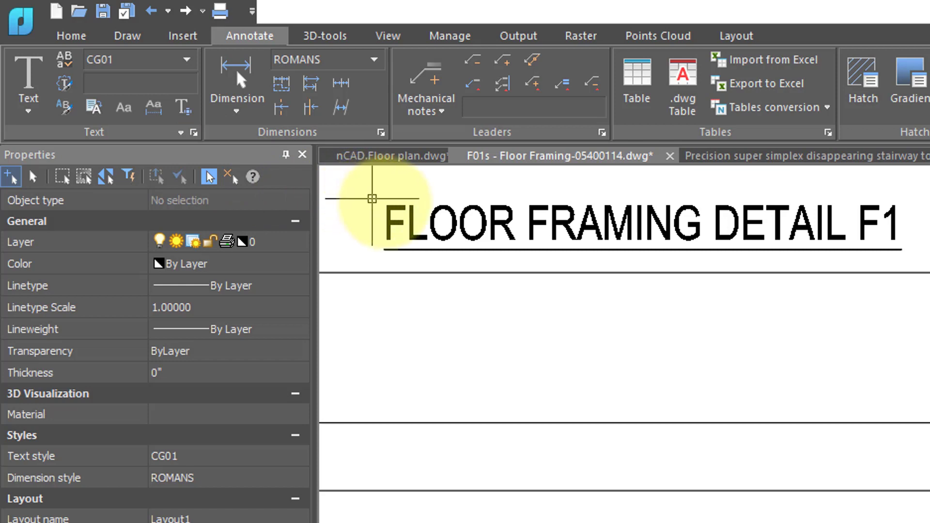
pyautogui.click(393, 205)
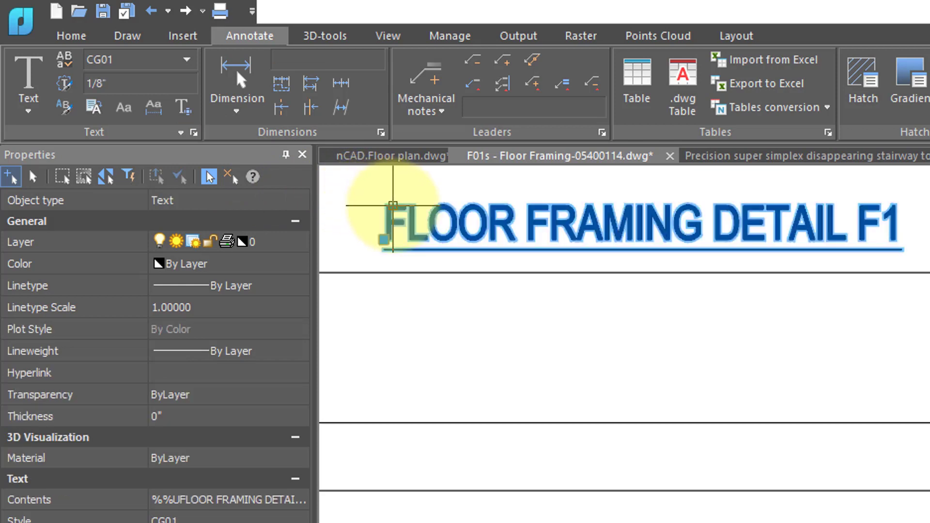
pyautogui.click(127, 111)
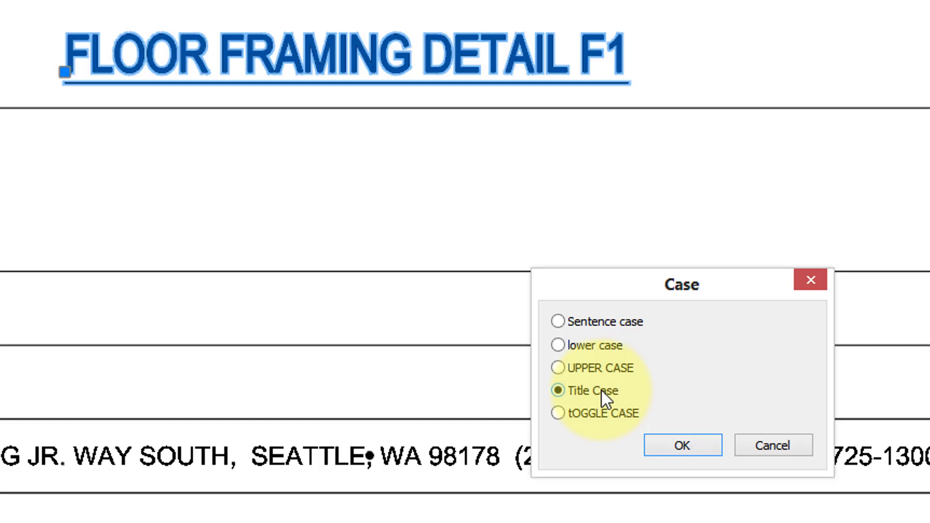
# Apply Title Case to the heading, then stretch it to a wider end point on the right.
pyautogui.click(683, 444)
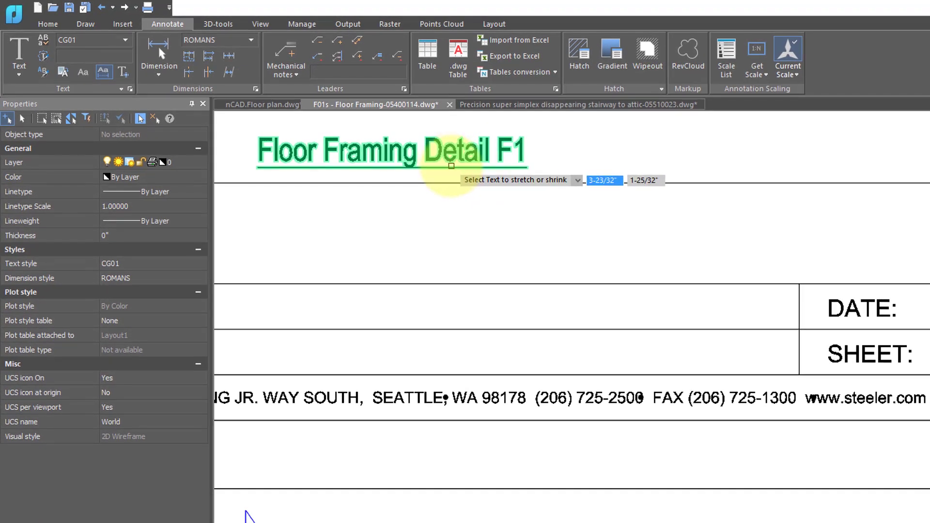
pyautogui.click(449, 166)
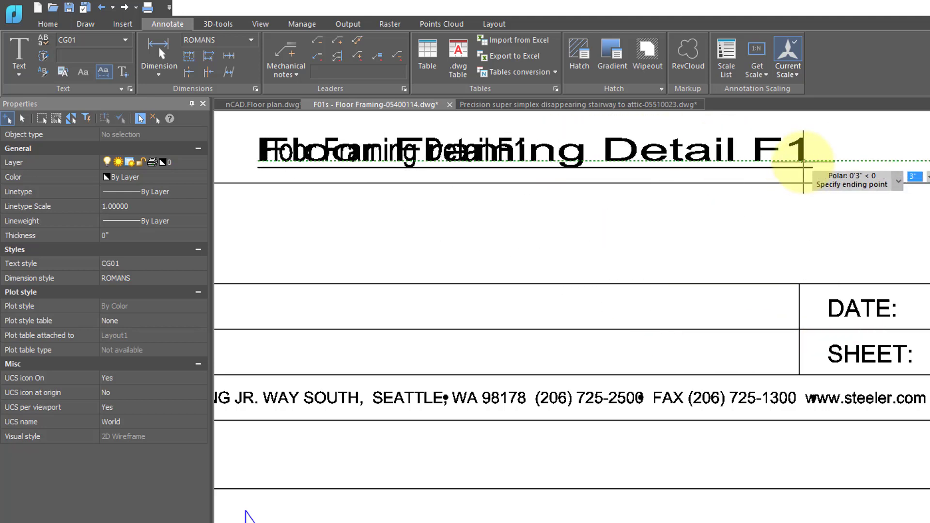
pyautogui.click(803, 160)
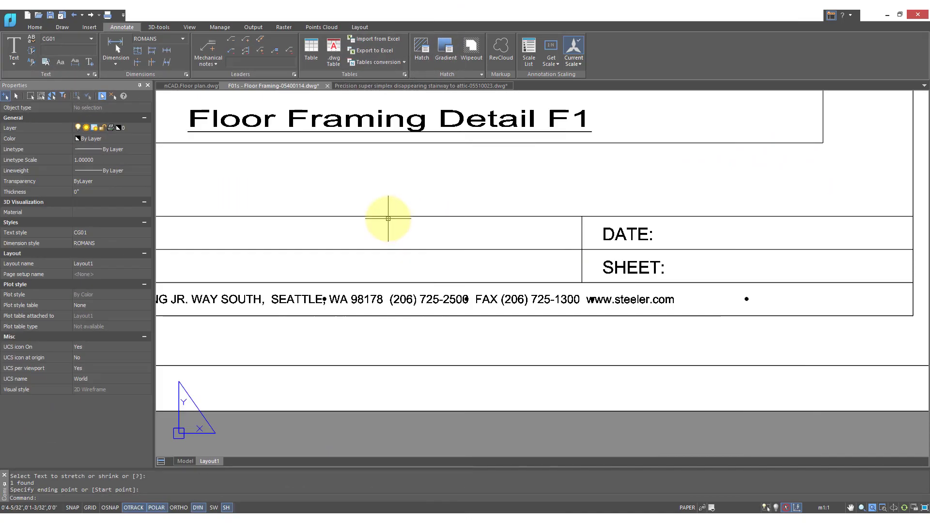
# Zoom to extents with Z, E to bring the whole framing drawing into view.
pyautogui.write('z')
pyautogui.press('Return')
pyautogui.write('e')
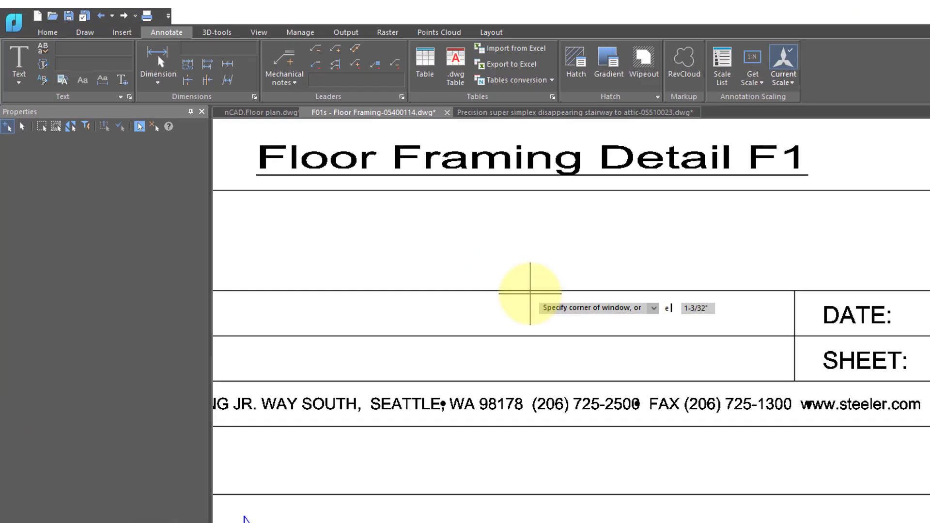